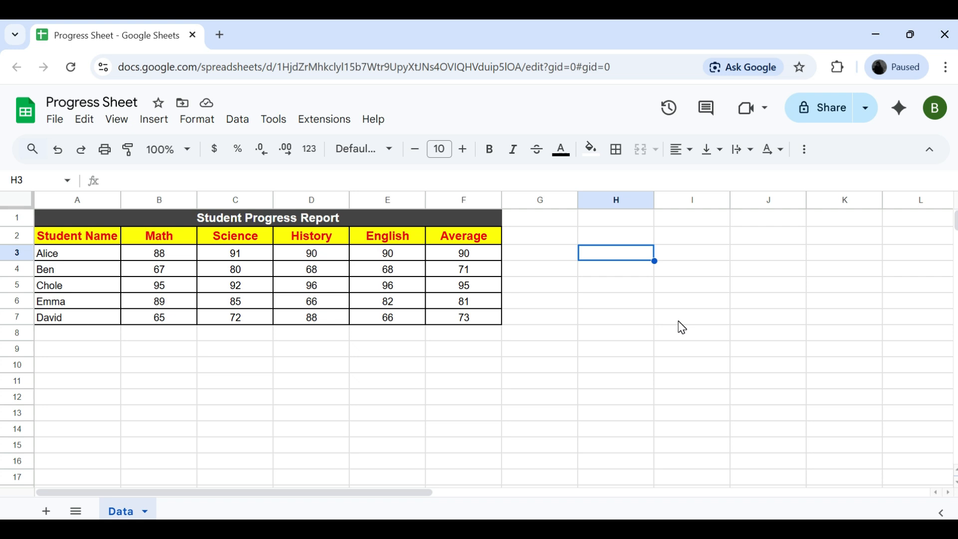
text(=FILTER()
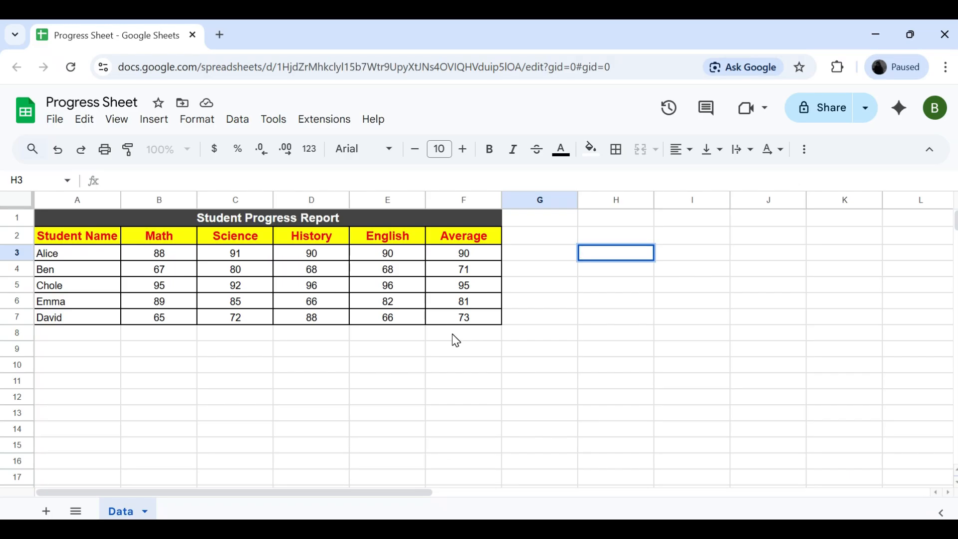
click(504, 361)
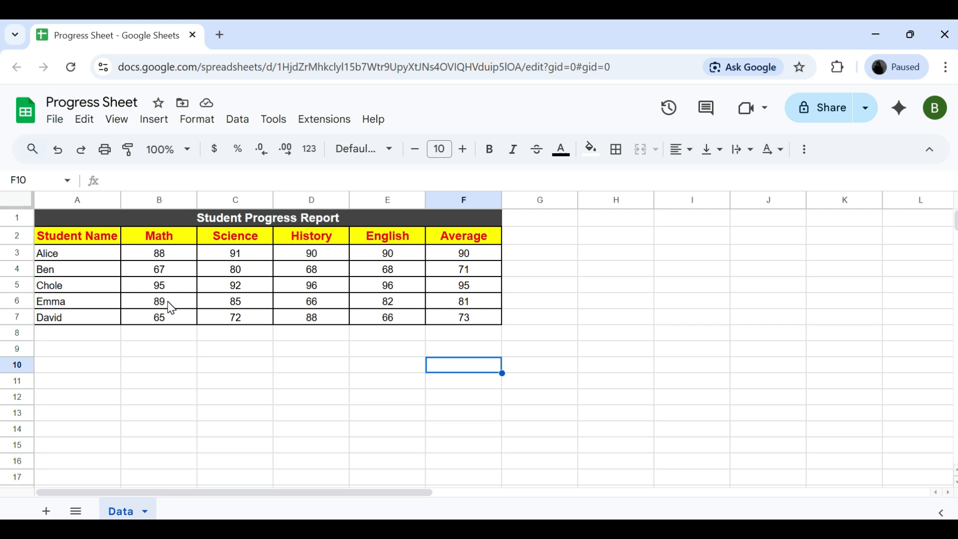
- Start a FILTER formula in cell H2 with the open-ended range A2:F as its source
click(598, 234)
key(Return)
text(=)
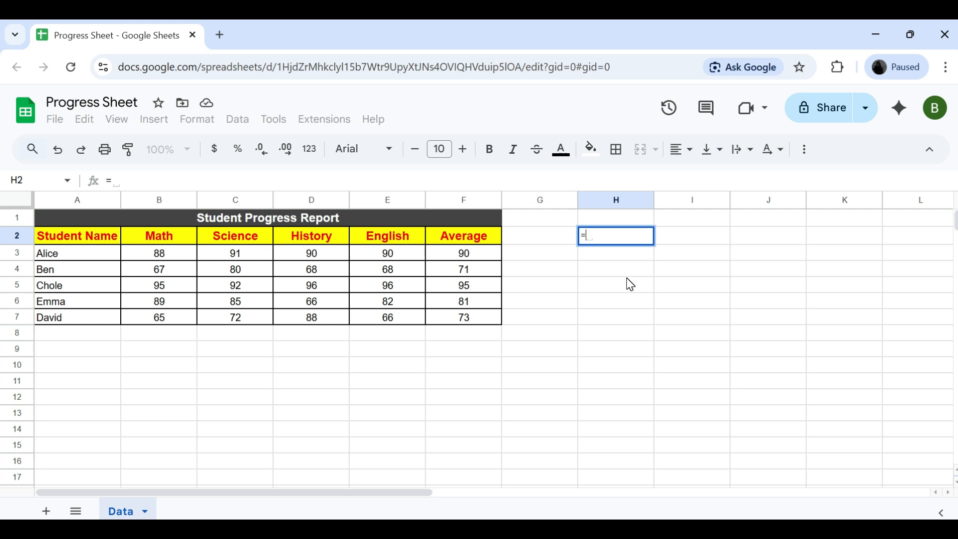
text(filt)
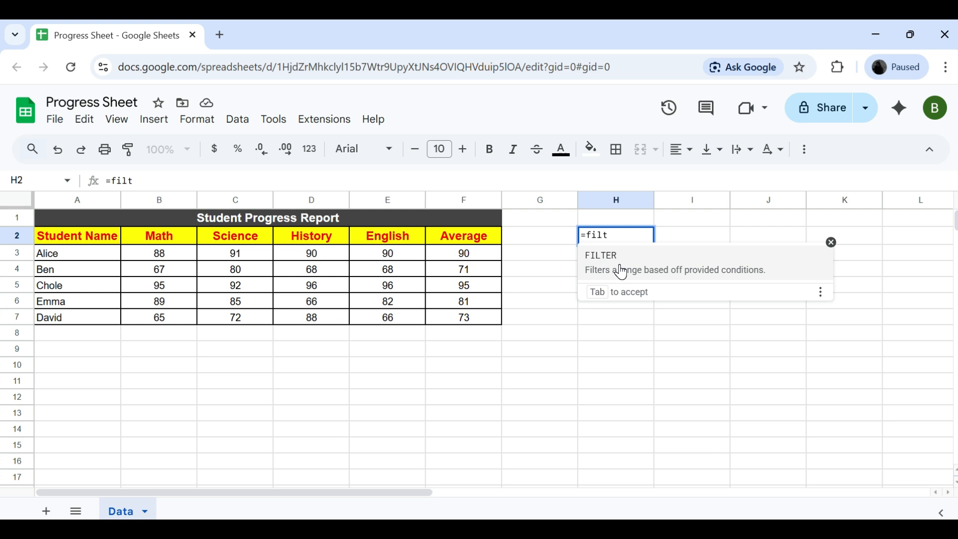
click(621, 272)
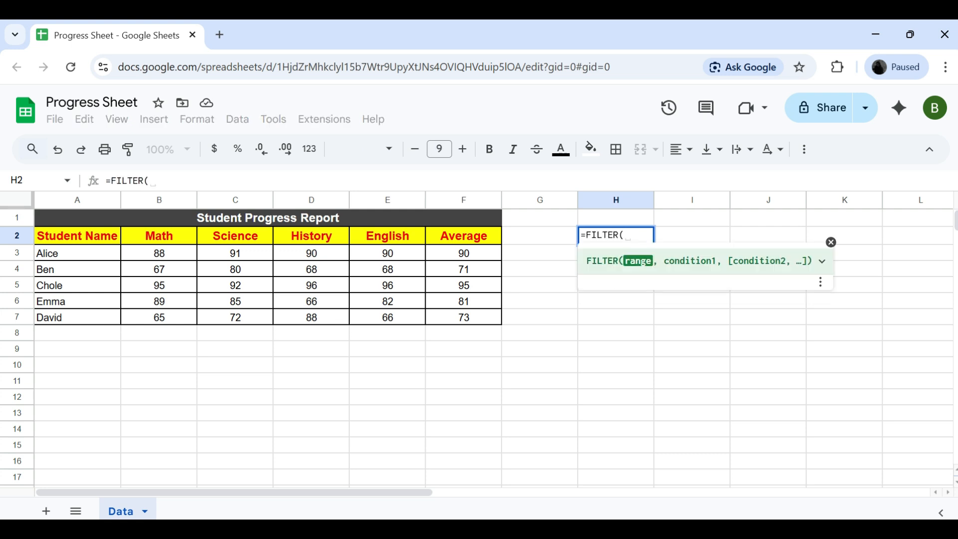
drag(70, 235, 456, 319)
key(BackSpace)
text(,)
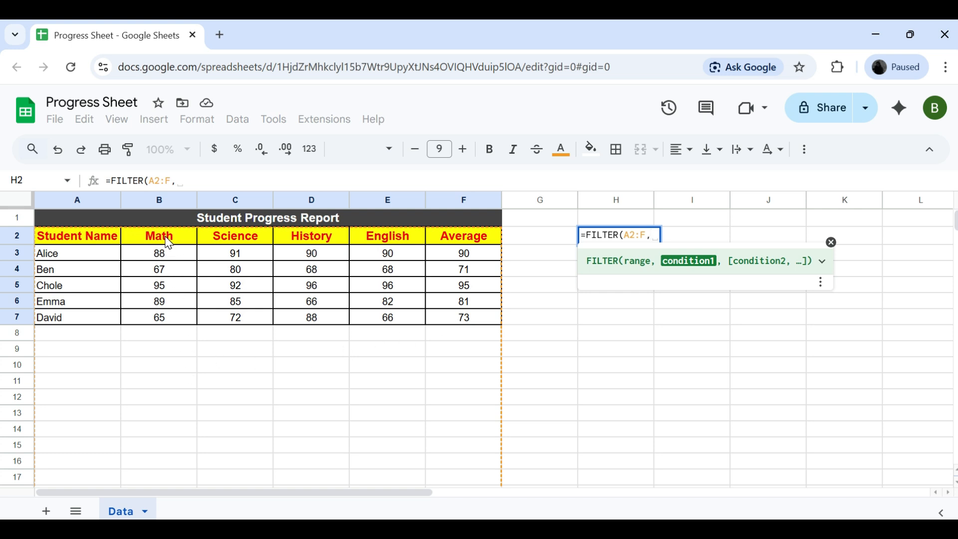
- Complete the H2 formula with the Math condition B2:B>80 and enter it
drag(169, 243, 171, 337)
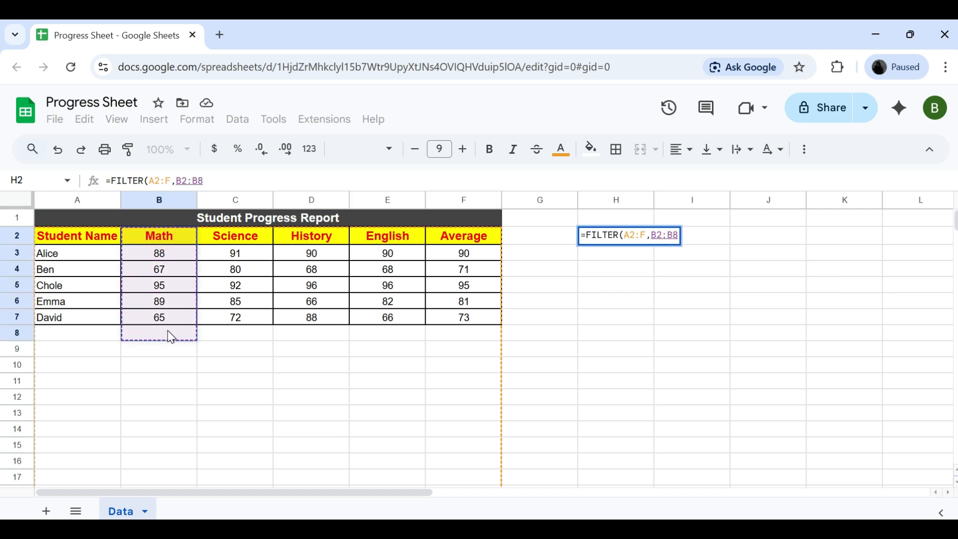
key(BackSpace)
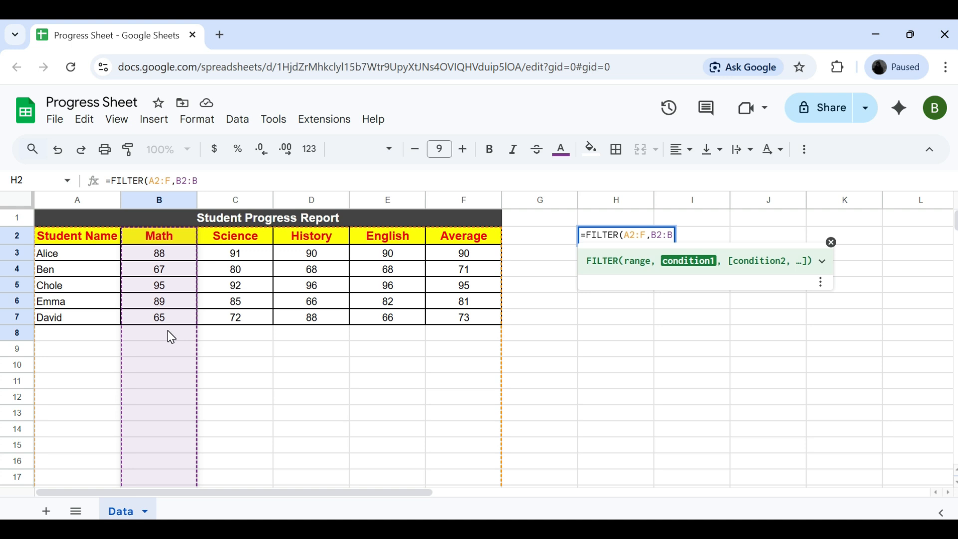
text(>)
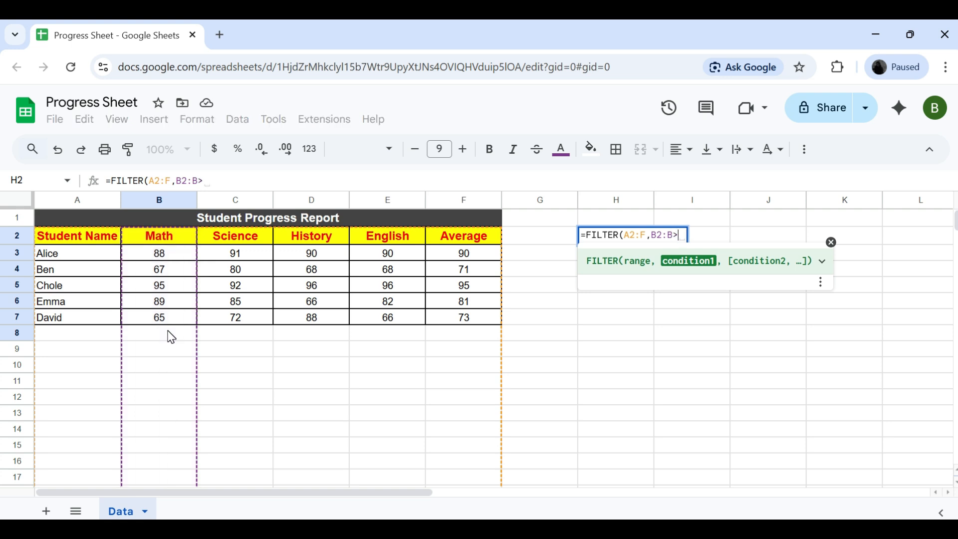
text(80)
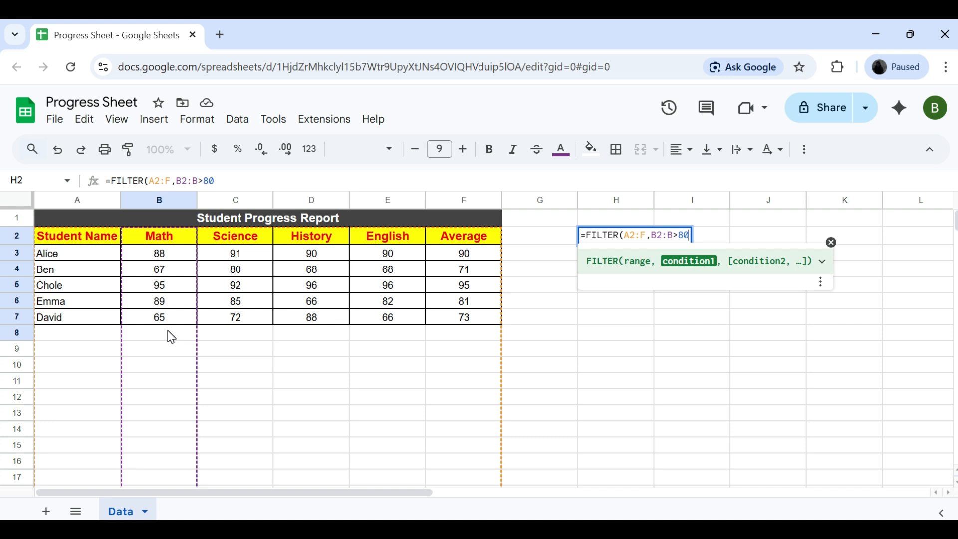
text())
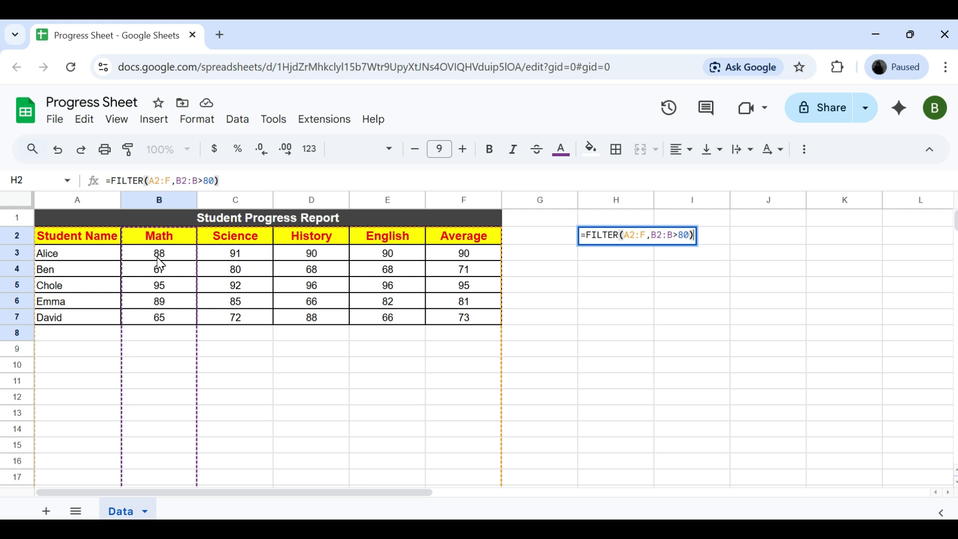
key(Return)
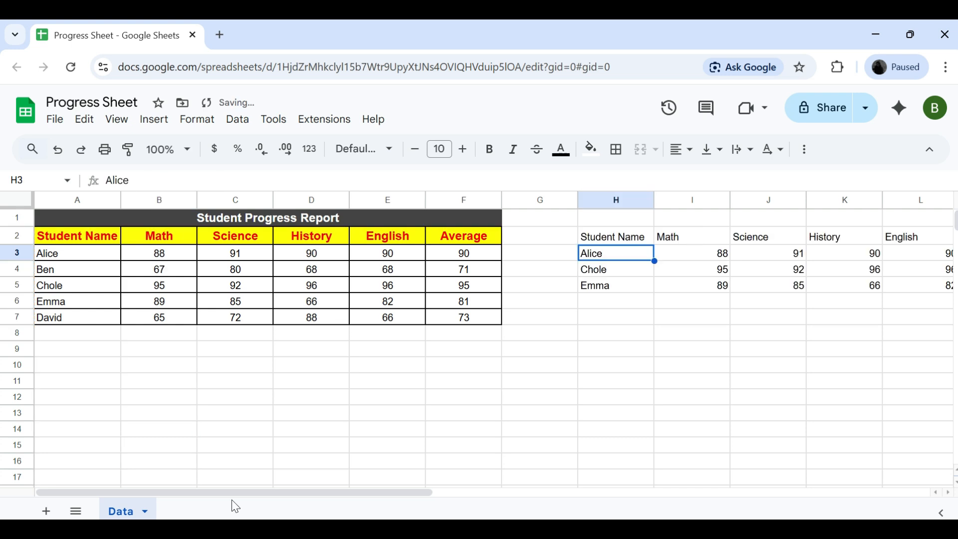
- Narrow the empty column G between the source table and the filtered results
drag(251, 493, 392, 513)
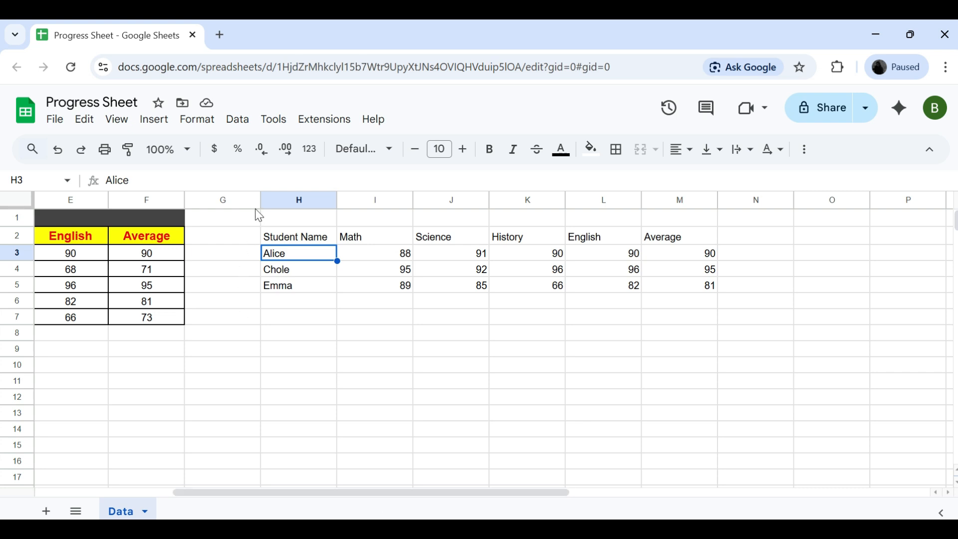
drag(261, 201, 204, 199)
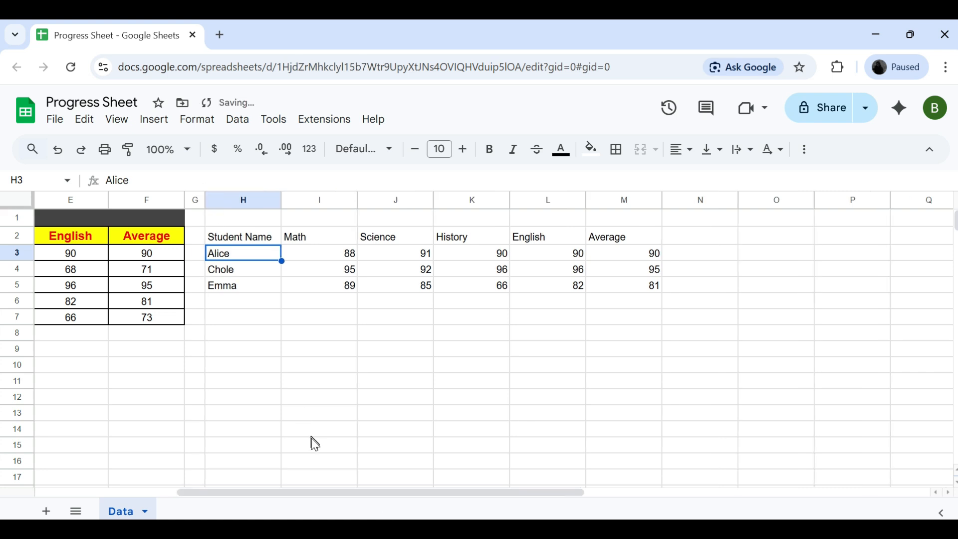
drag(314, 495, 188, 493)
- Replace the Math score in cell B4 with 90
click(132, 275)
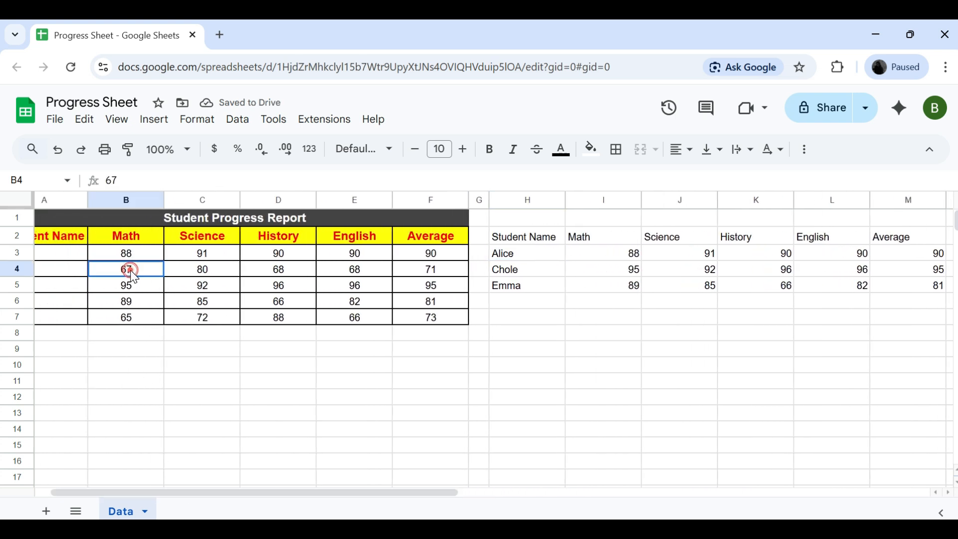
key(Delete)
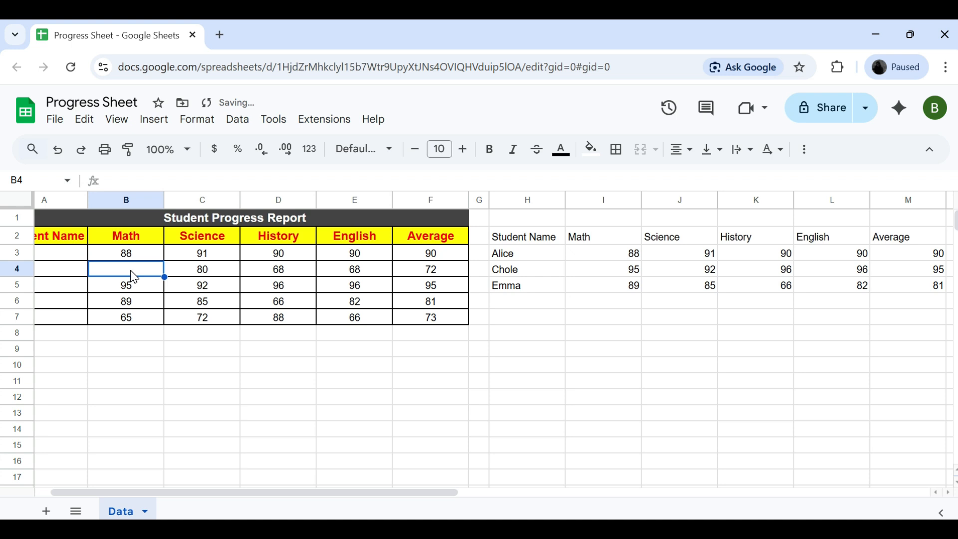
text(90)
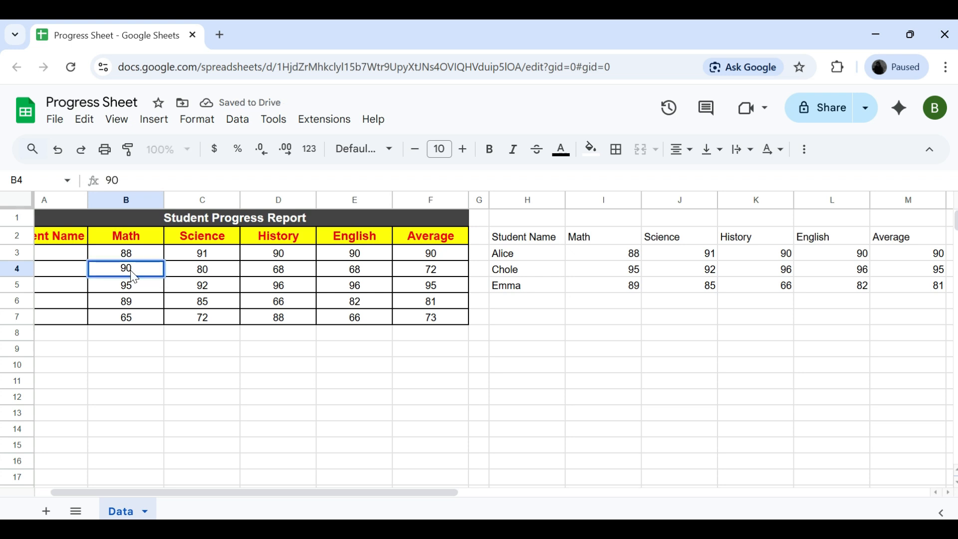
key(Return)
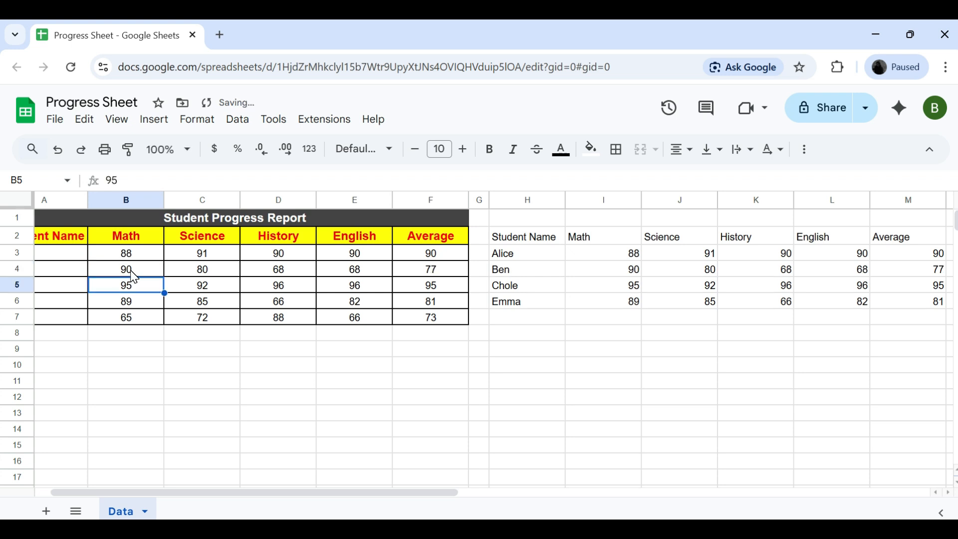
- Replace the Math score in cell B7 of the source table with 89
click(130, 317)
key(Delete)
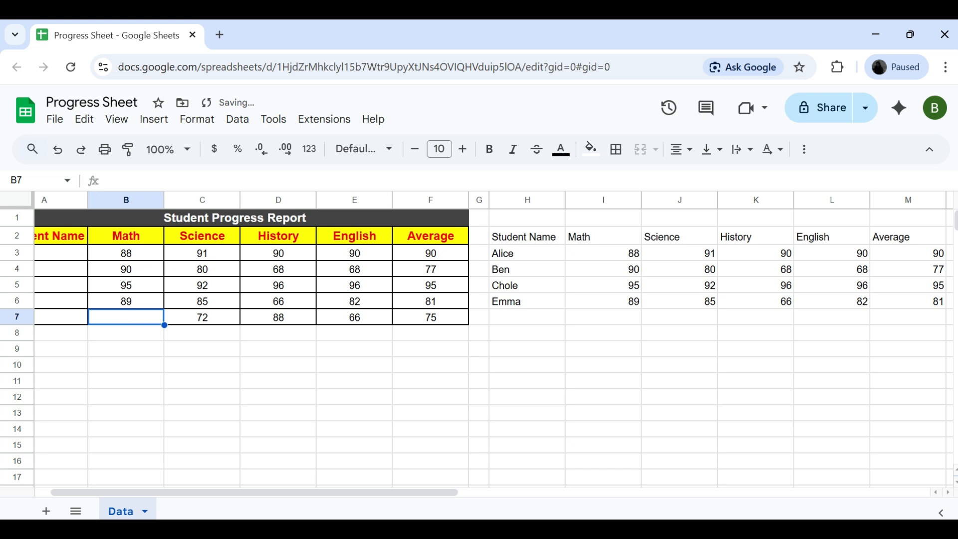
text(89)
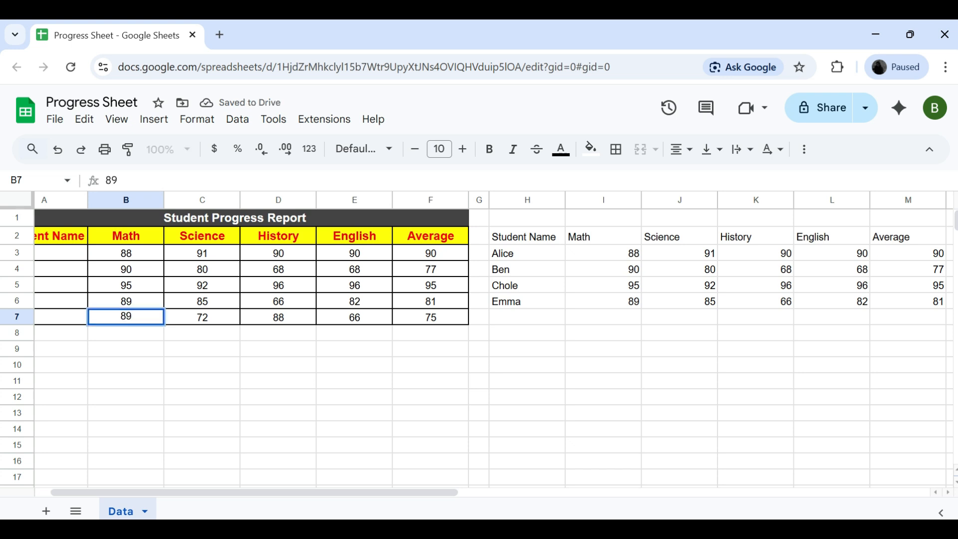
key(Return)
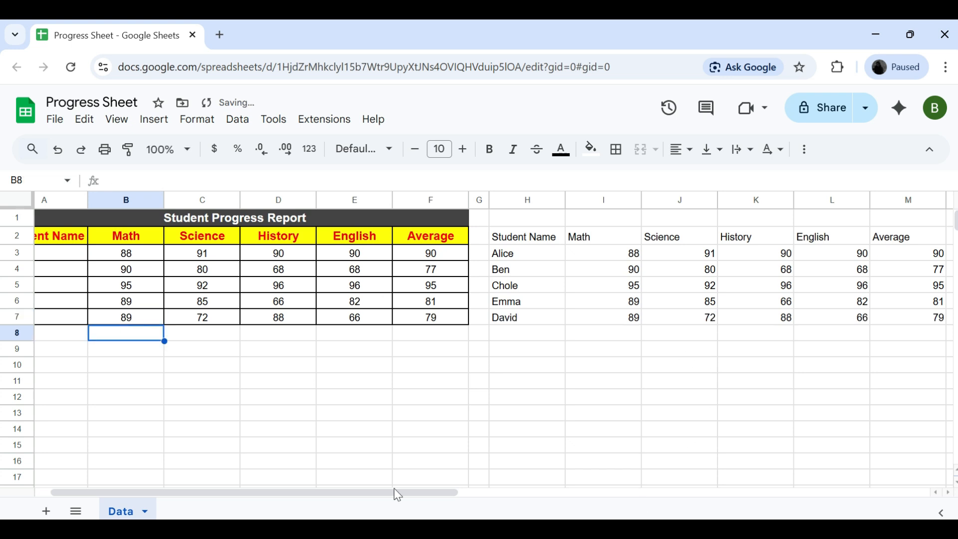
click(558, 397)
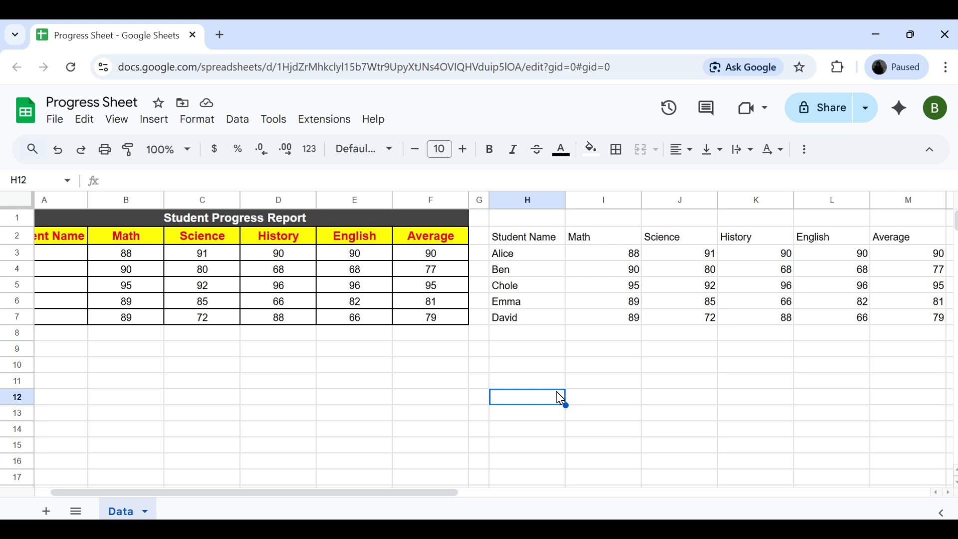
- Begin a second FILTER formula in cell H9, using A2:F as its range
scroll(94, 359, left, 1)
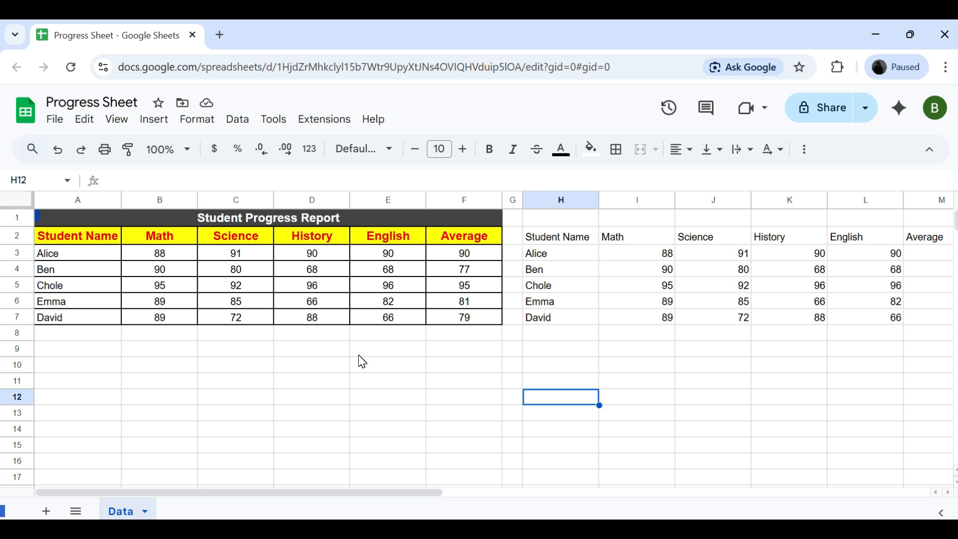
click(570, 349)
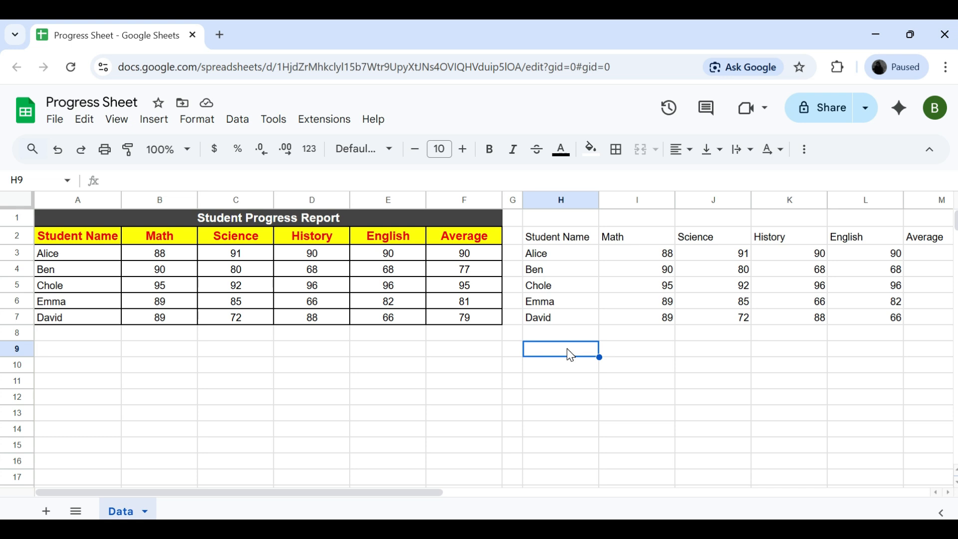
text(=fil)
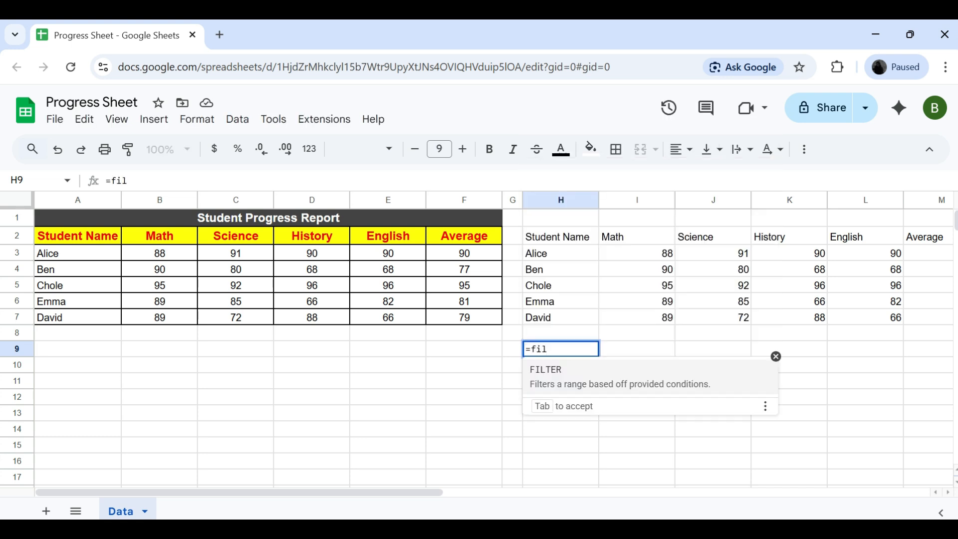
key(Tab)
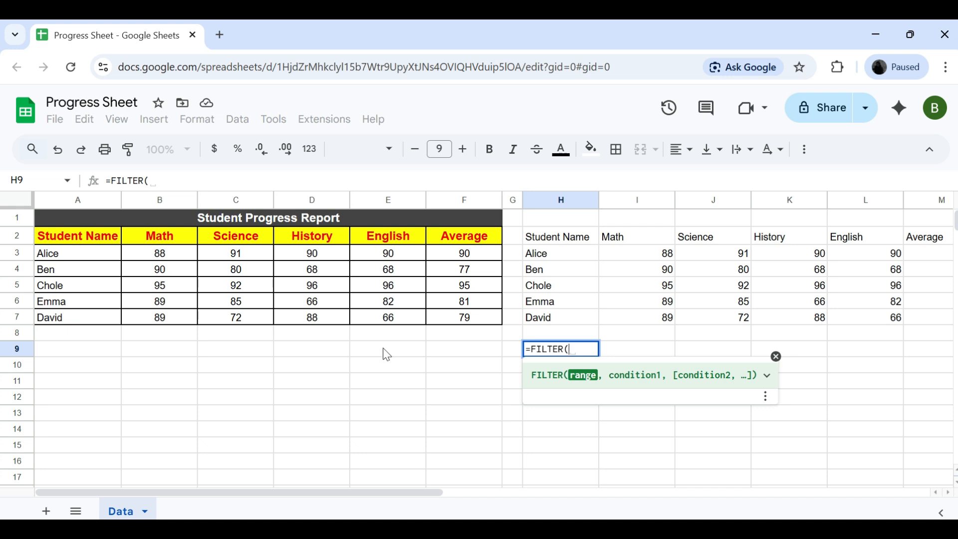
drag(86, 242, 475, 356)
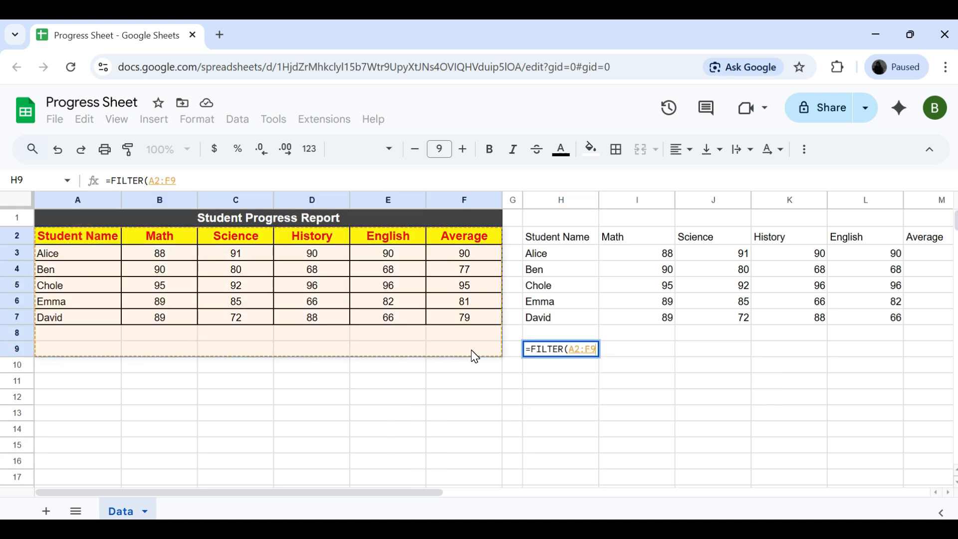
key(BackSpace)
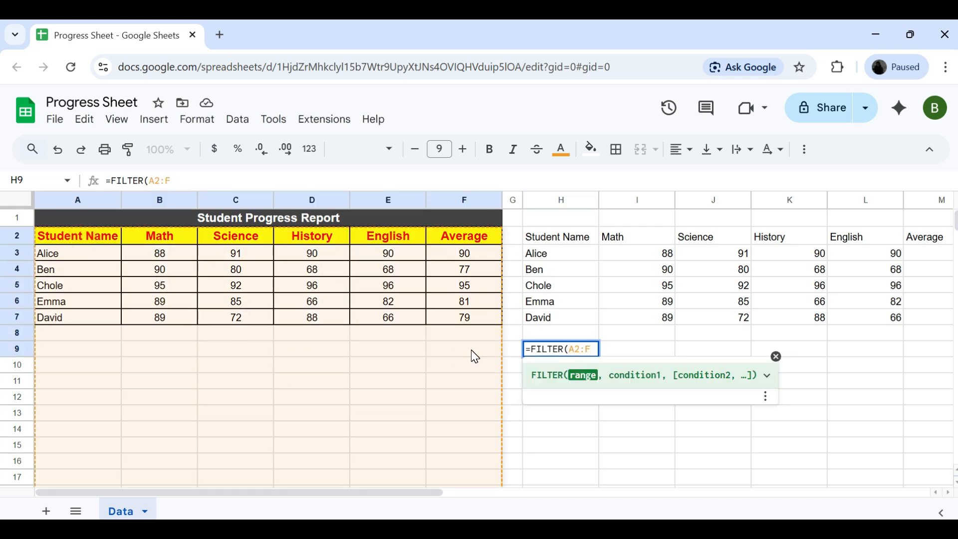
text(,)
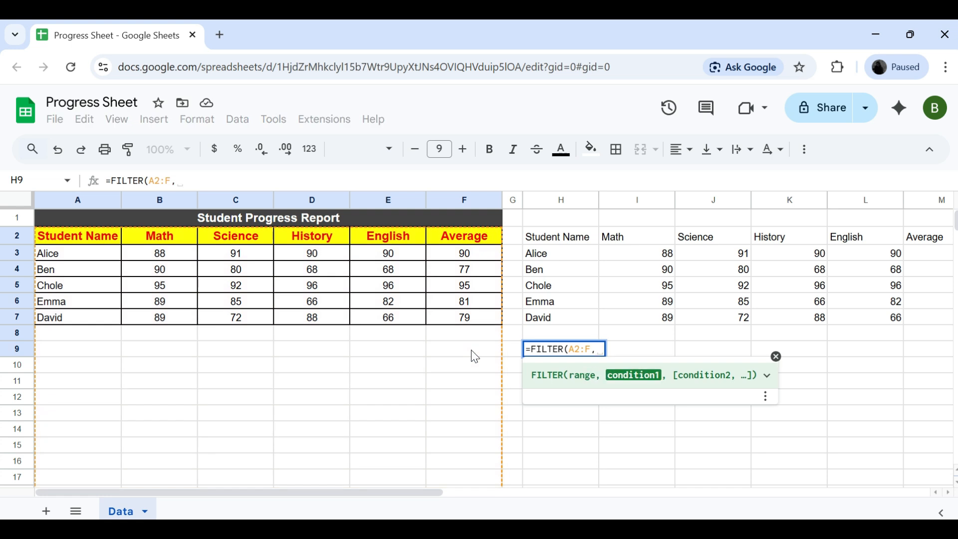
- Finish the H9 formula with the English condition E2:E<70 and enter it
click(387, 234)
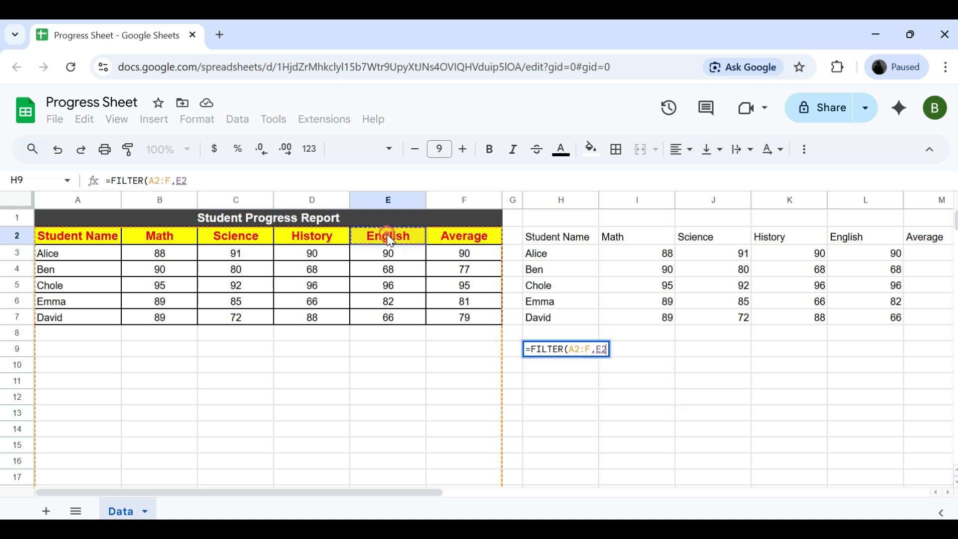
drag(390, 246, 393, 256)
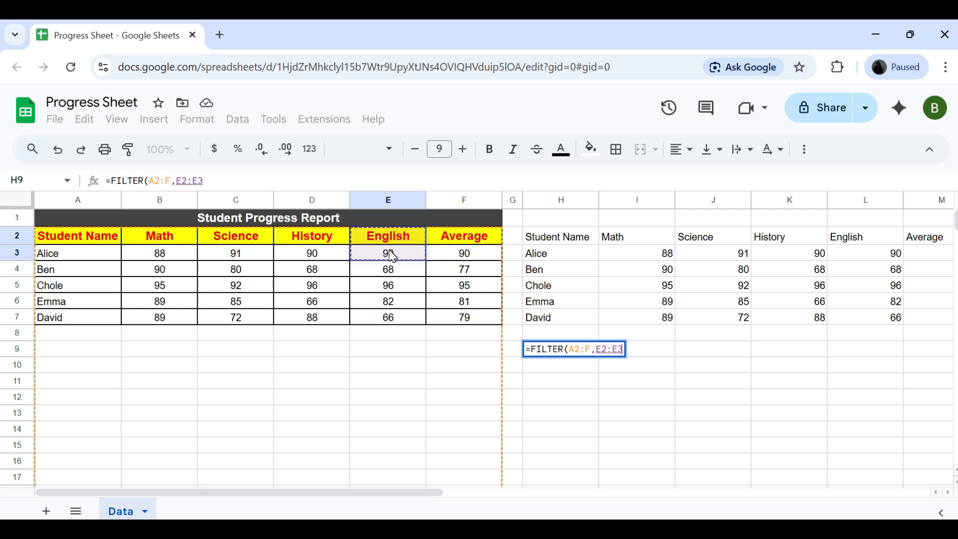
key(BackSpace)
text(<79)
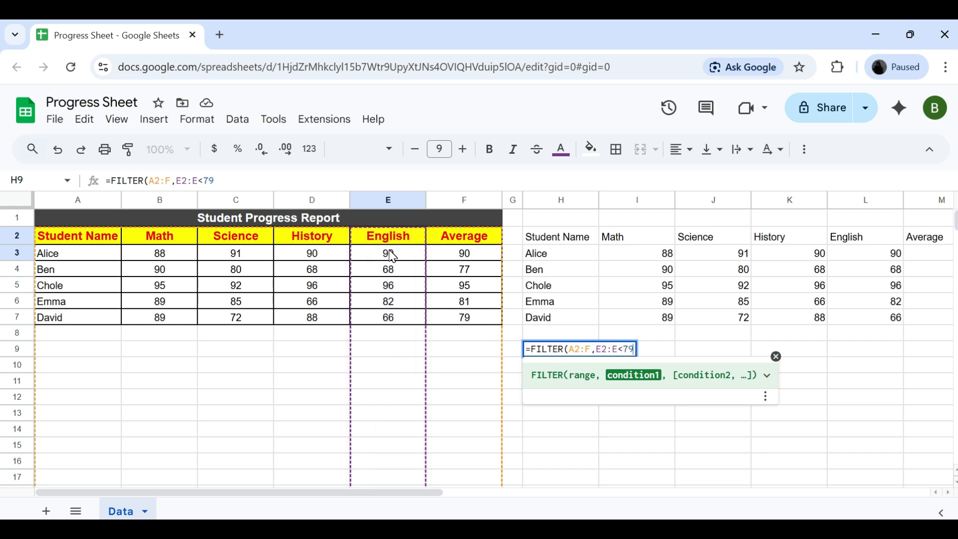
key(BackSpace)
text(0))
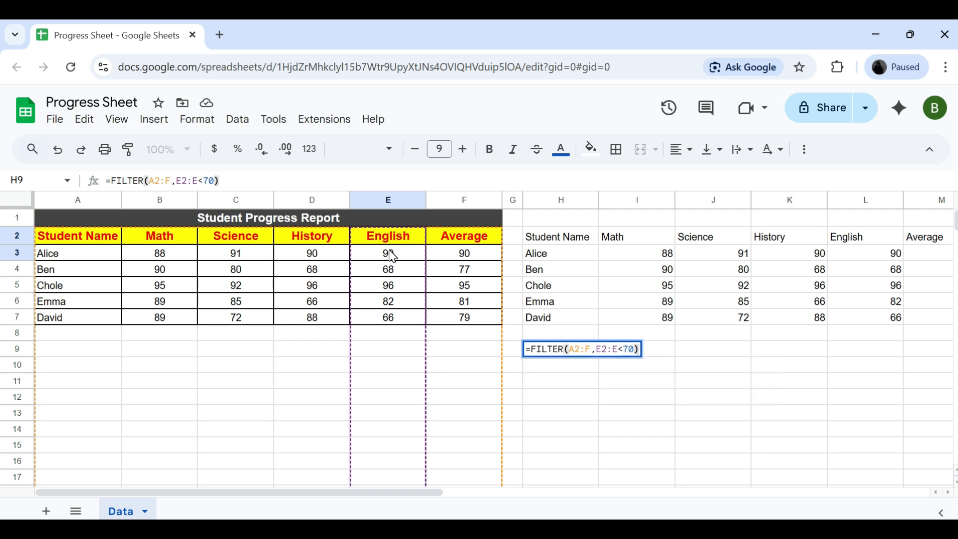
key(Return)
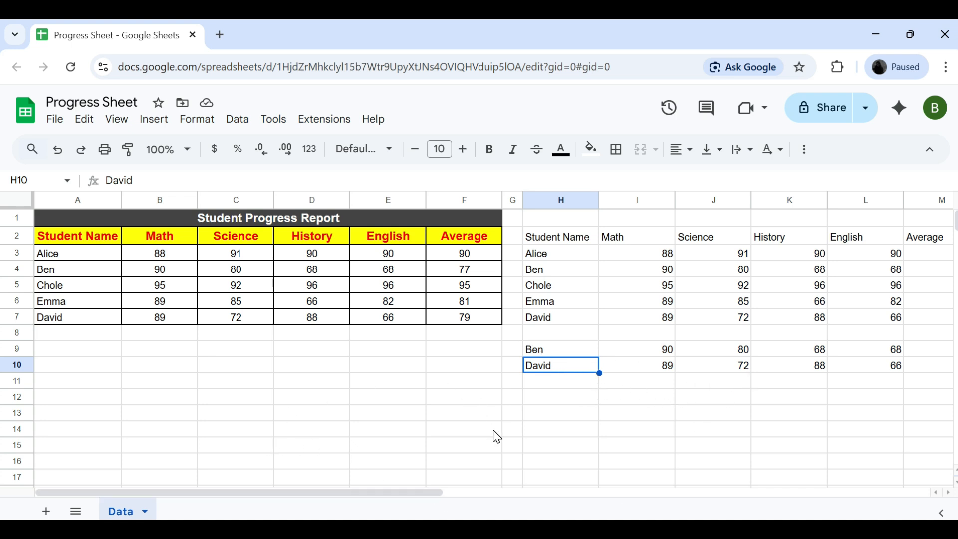
click(655, 433)
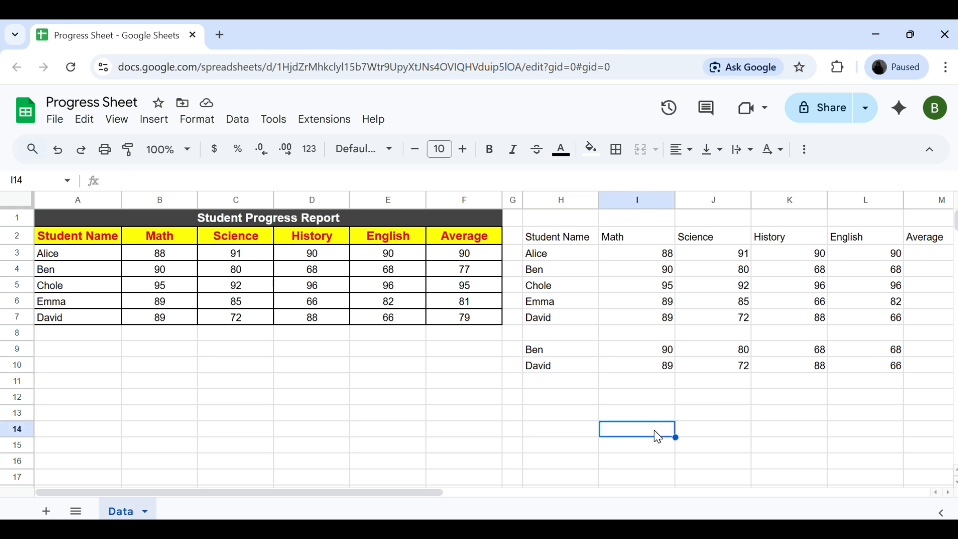